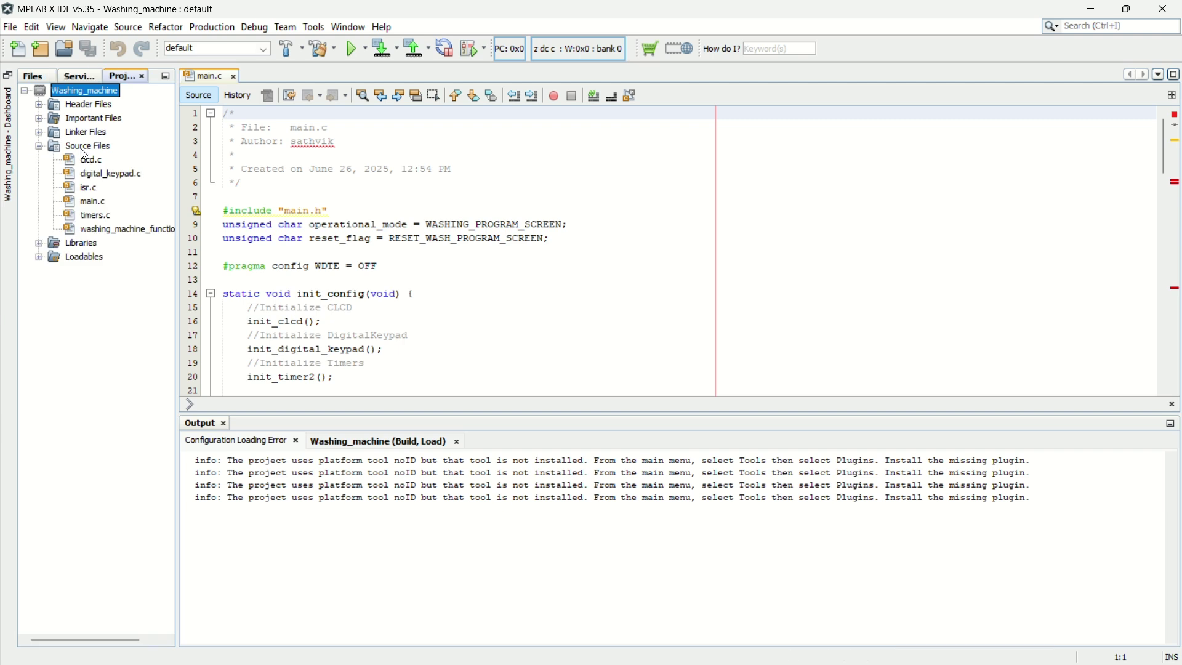
- List the project's header files, build the Washing_machine project, and highlight the build result line in the output
click(38, 105)
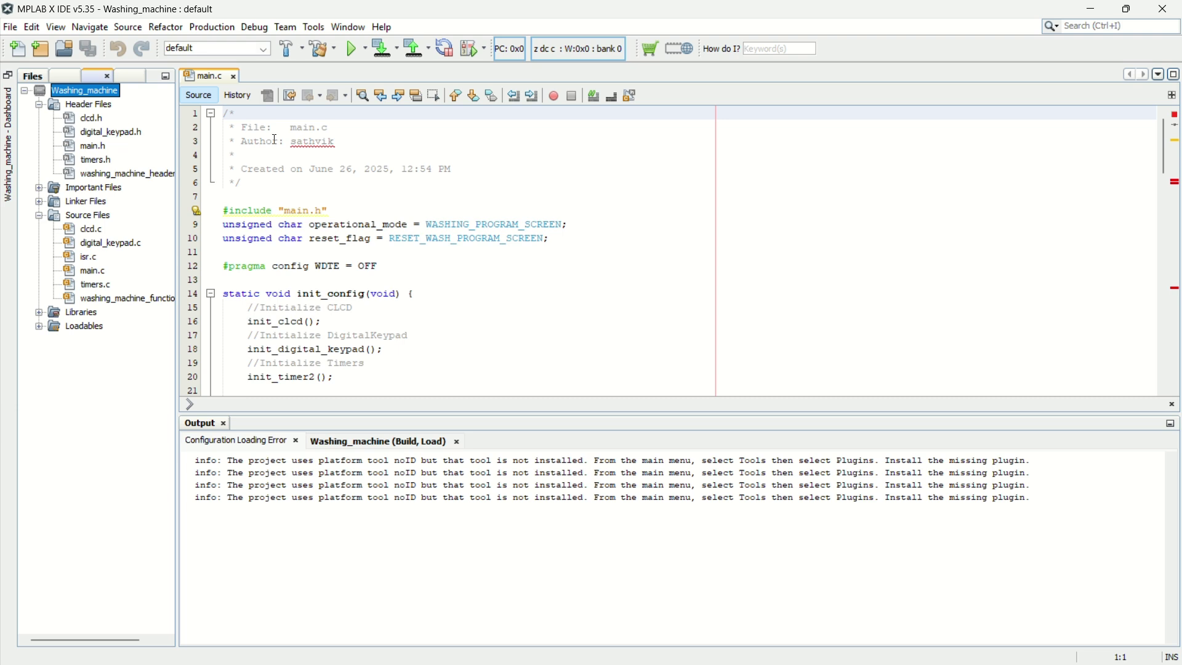
click(289, 47)
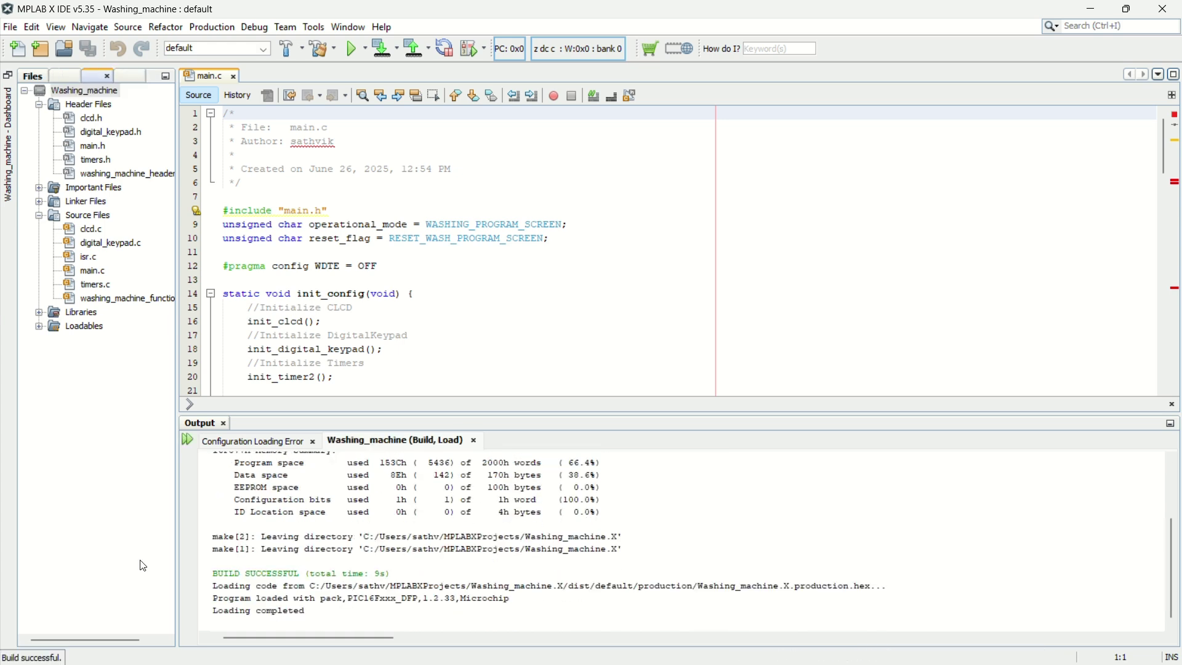
click(214, 574)
drag(214, 574, 388, 574)
click(421, 567)
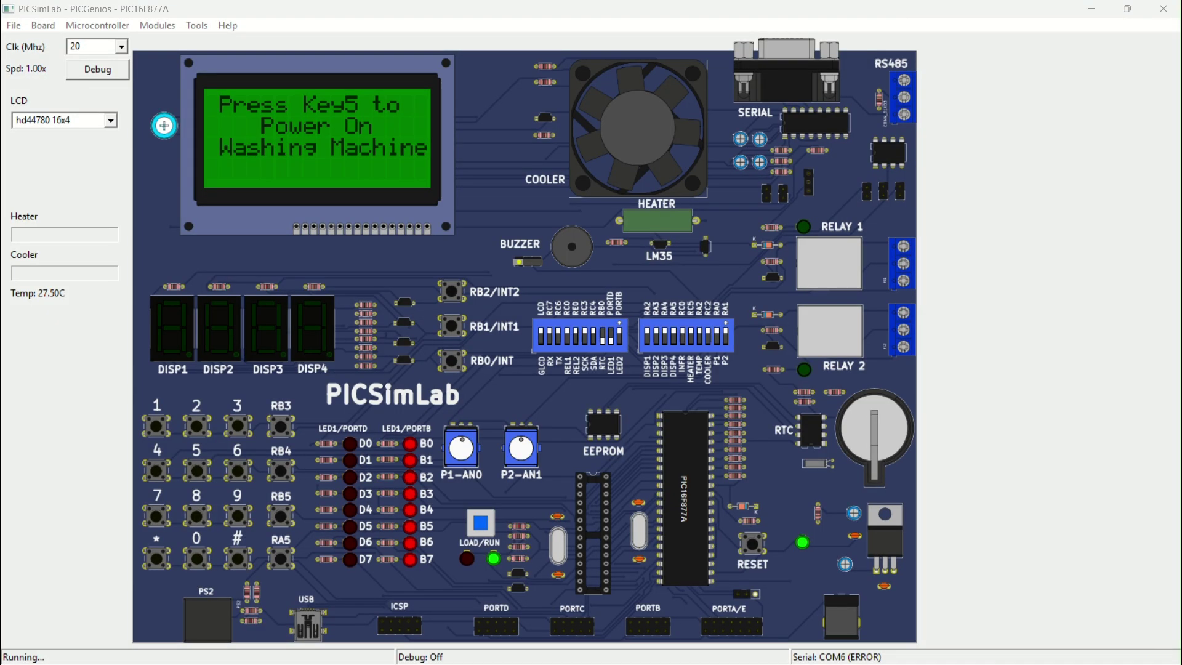
- In PICSimLab, select the PICGenios board with the PIC16F877A microcontroller
click(45, 30)
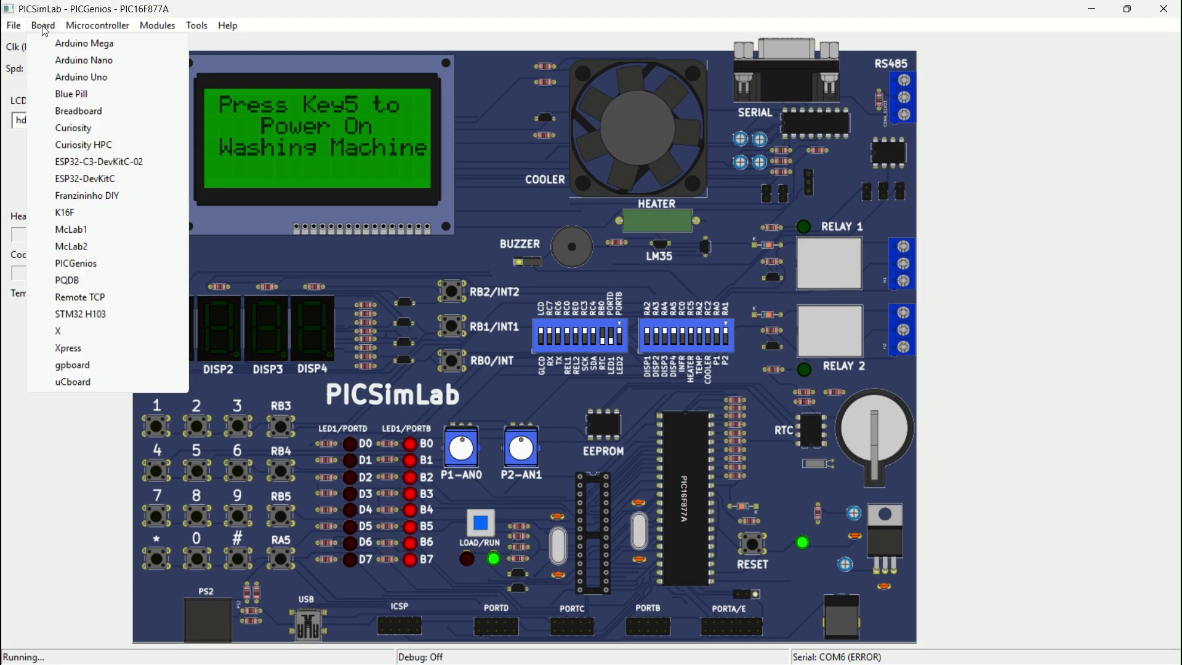
click(97, 265)
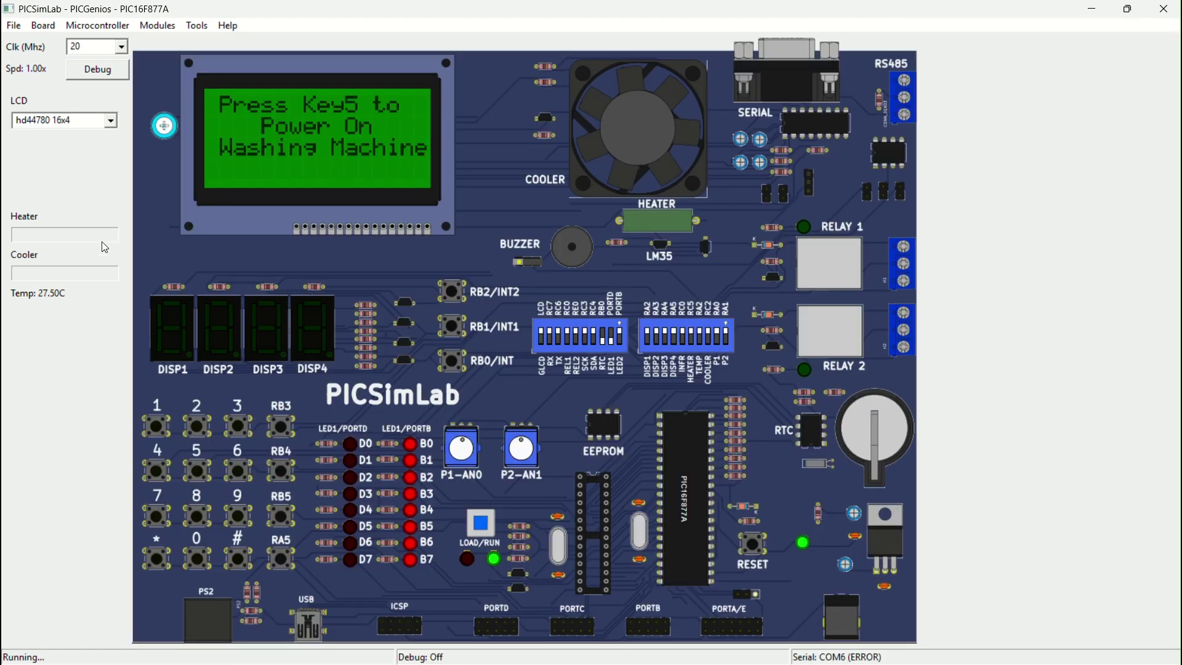
click(102, 26)
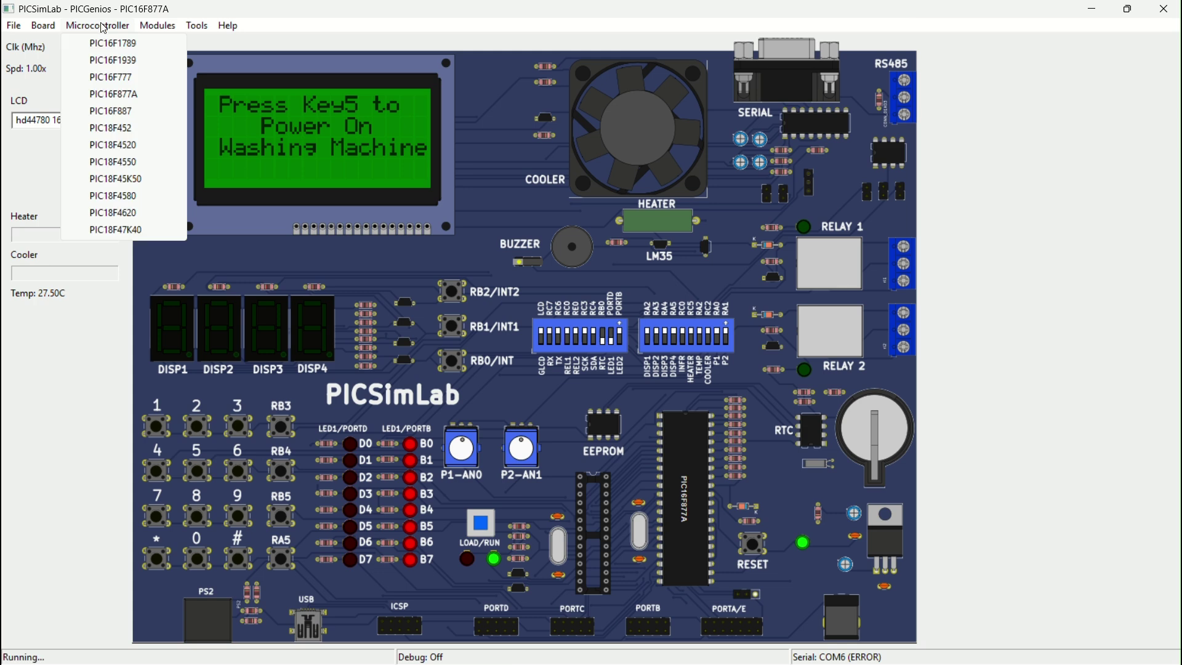
click(118, 96)
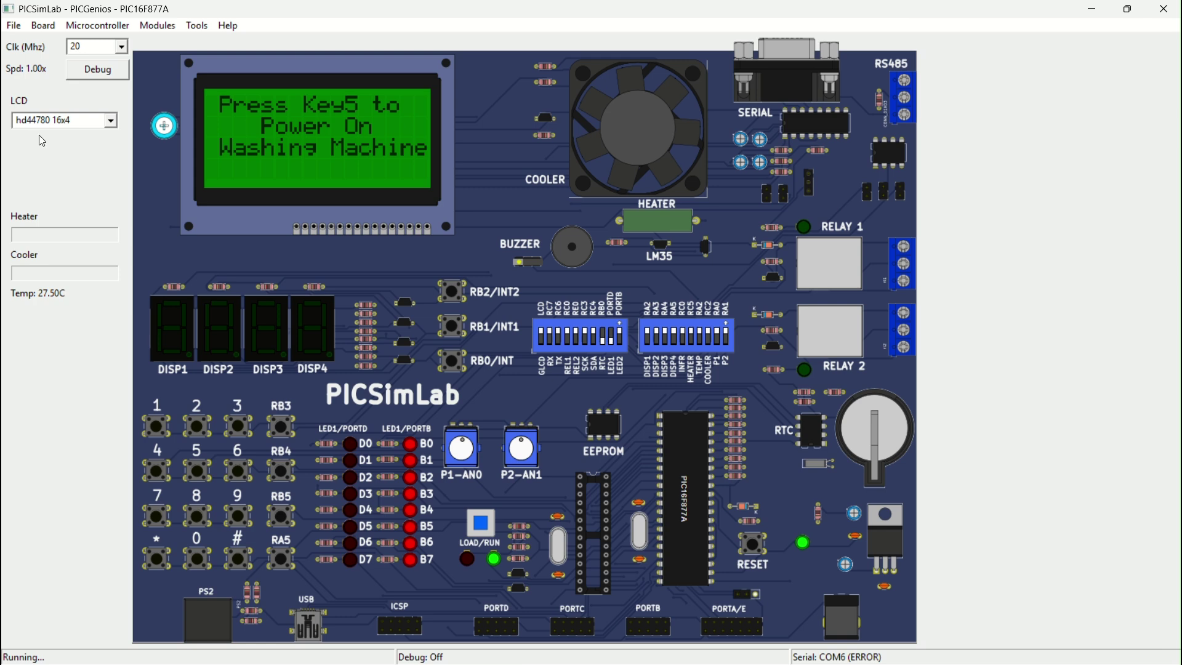
- Load the Washing_machine.X.production.hex firmware into the simulated microcontroller
click(15, 27)
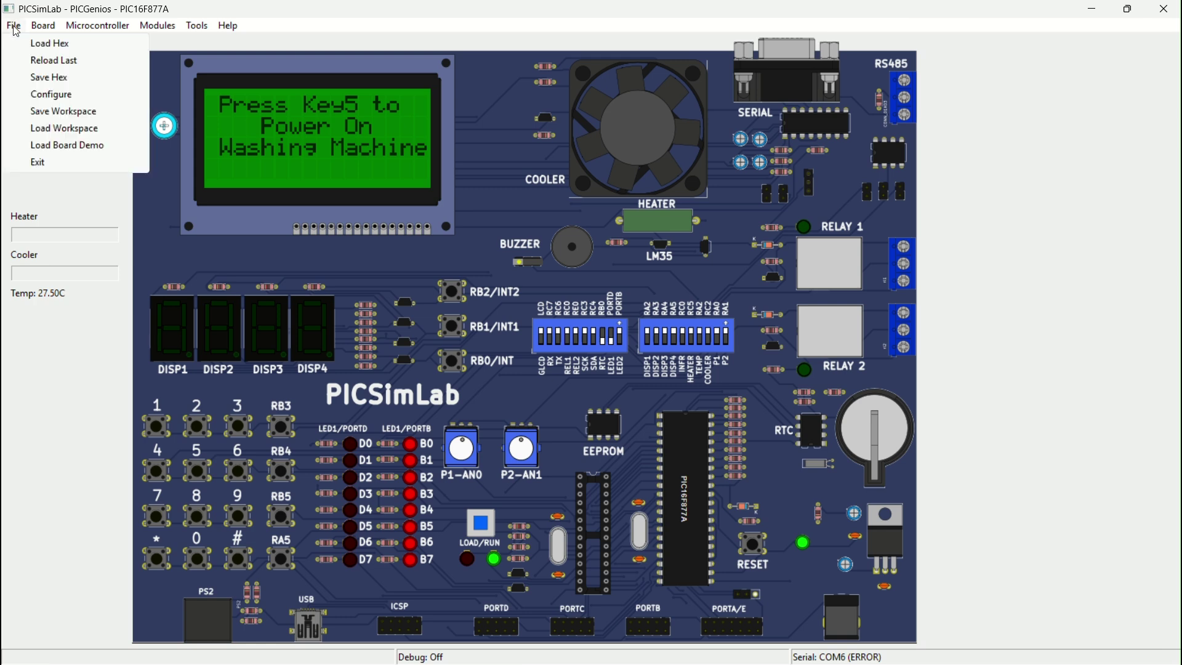
click(38, 46)
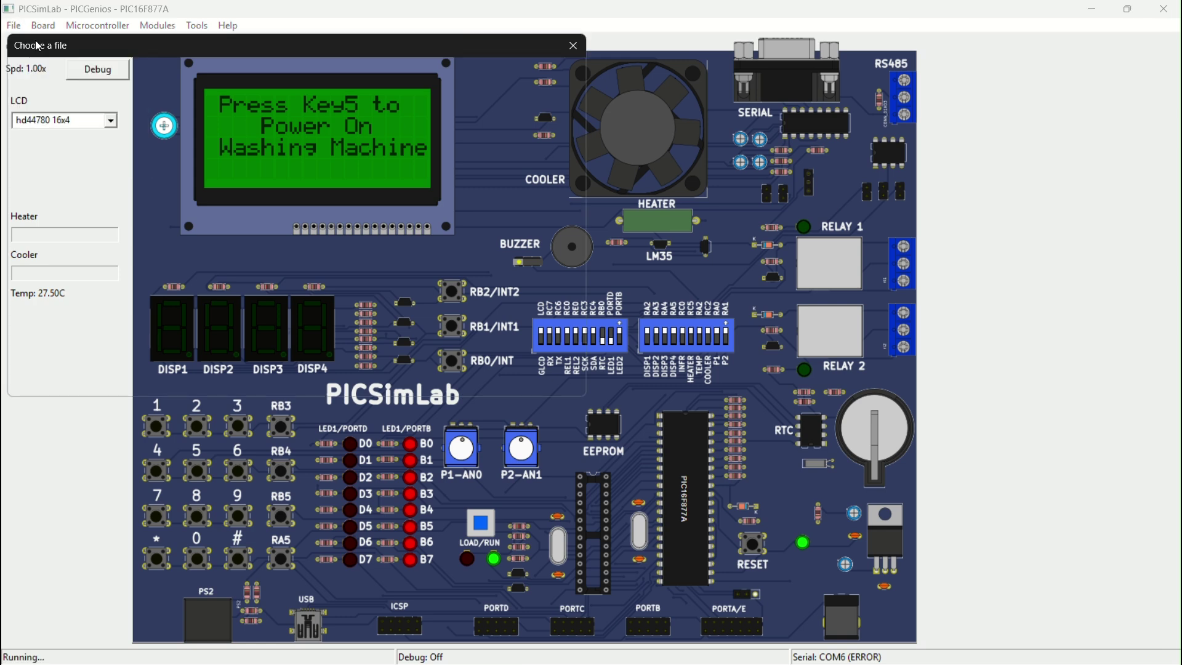
double_click(214, 156)
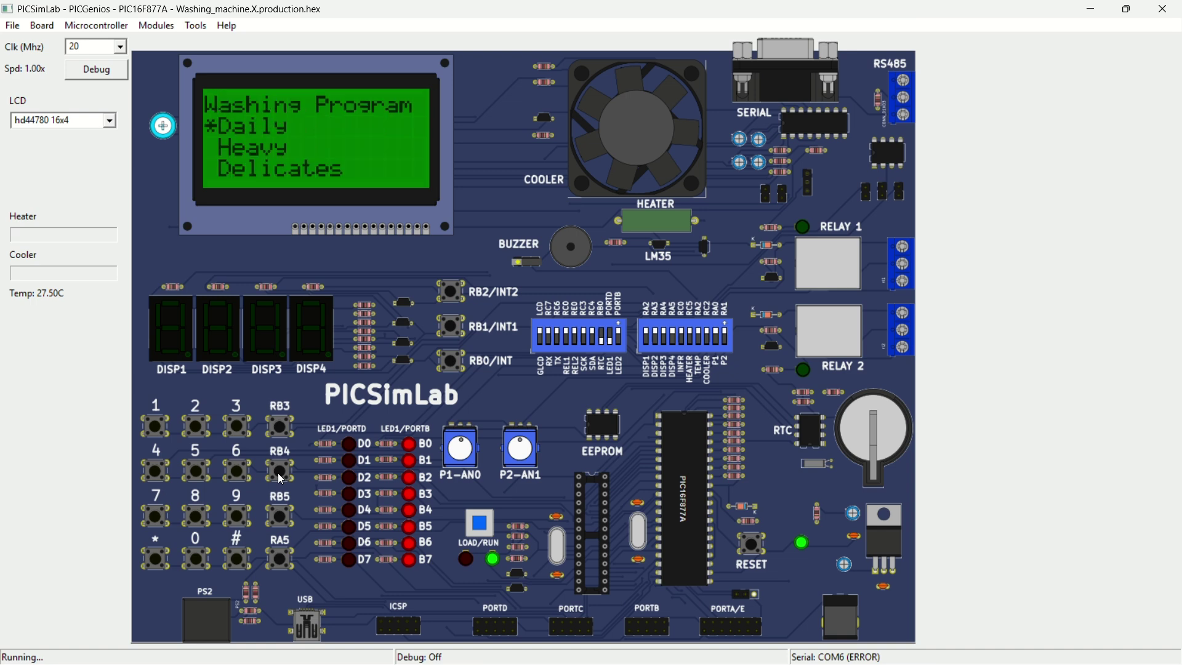
- Cycle through the washing programs from Daily to Aqua store with RB3 and confirm a program to reach the water level selection
click(277, 434)
click(277, 433)
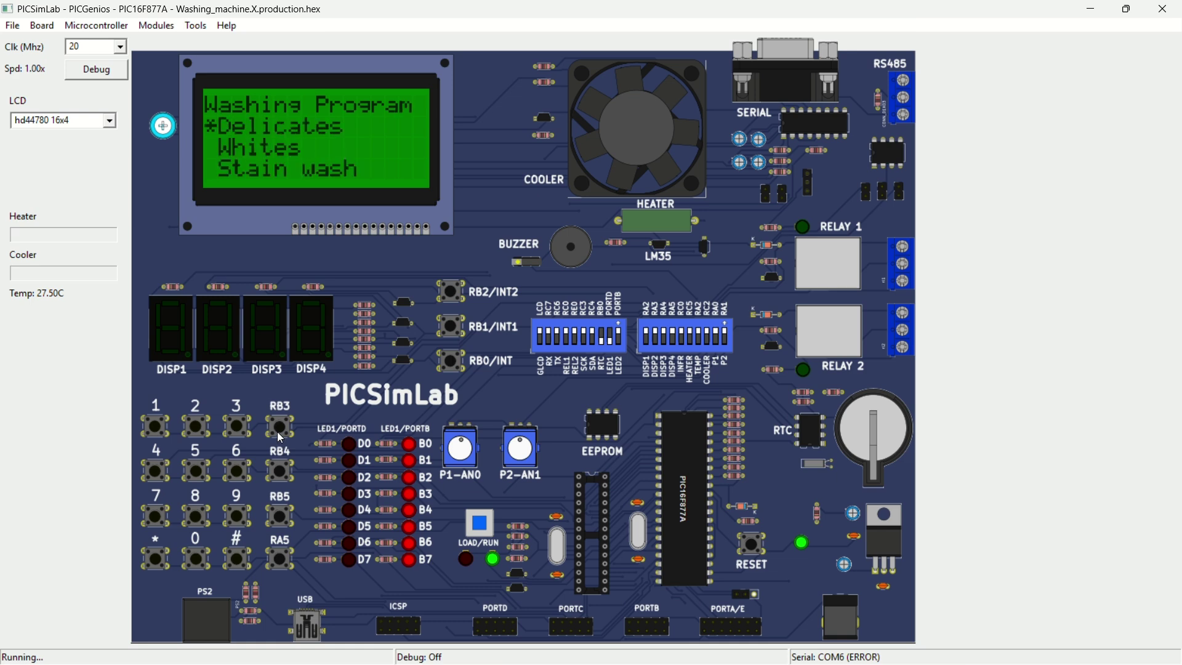
click(278, 432)
click(278, 433)
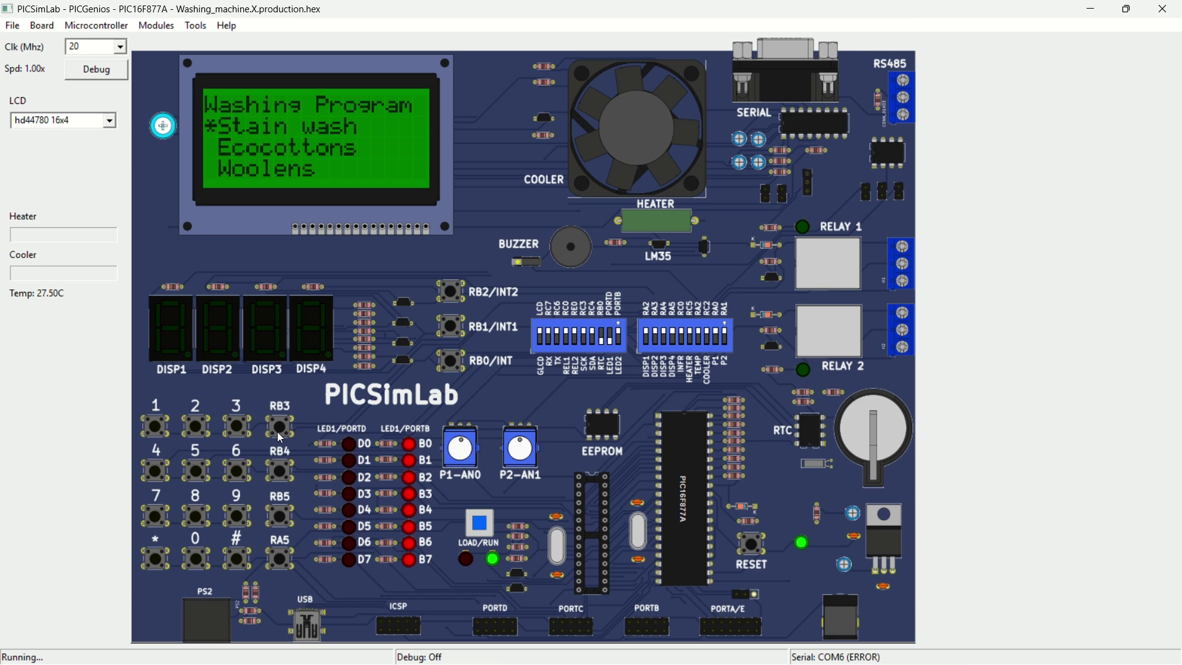
click(278, 432)
click(278, 432)
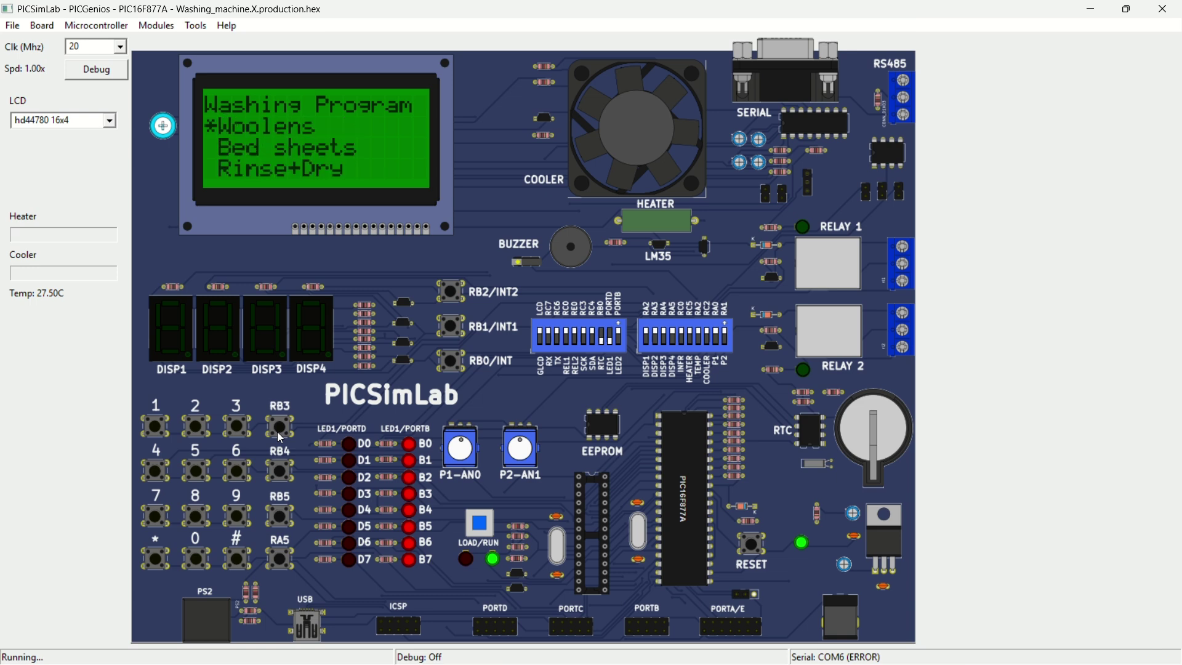
click(278, 433)
click(277, 432)
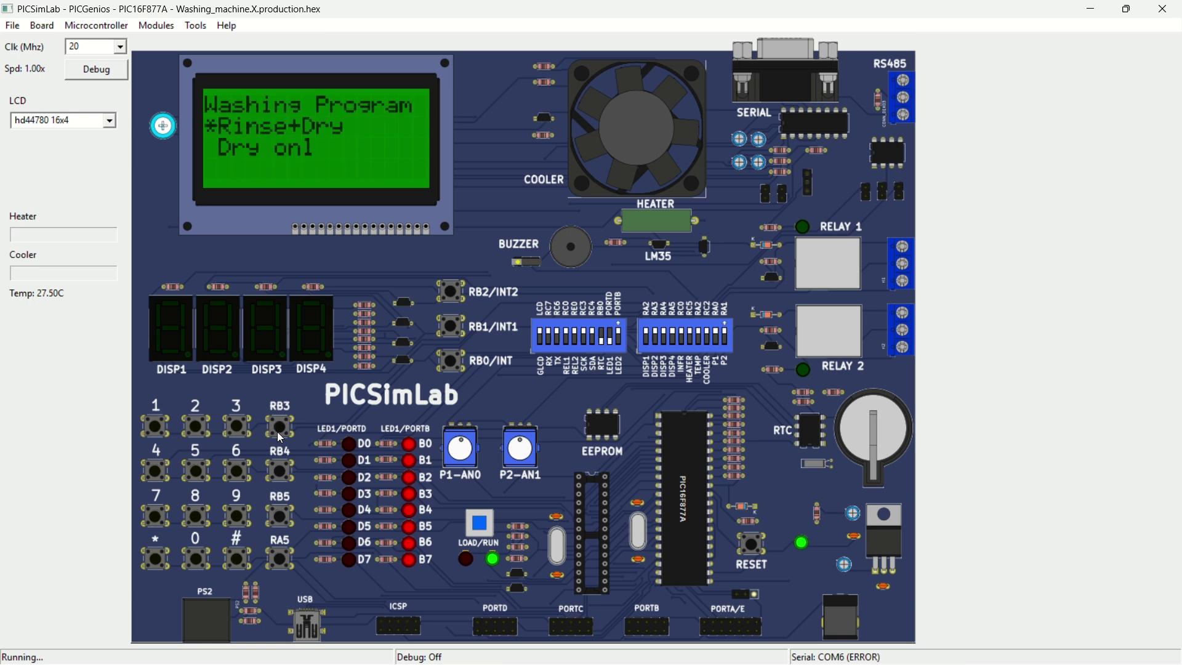
click(277, 432)
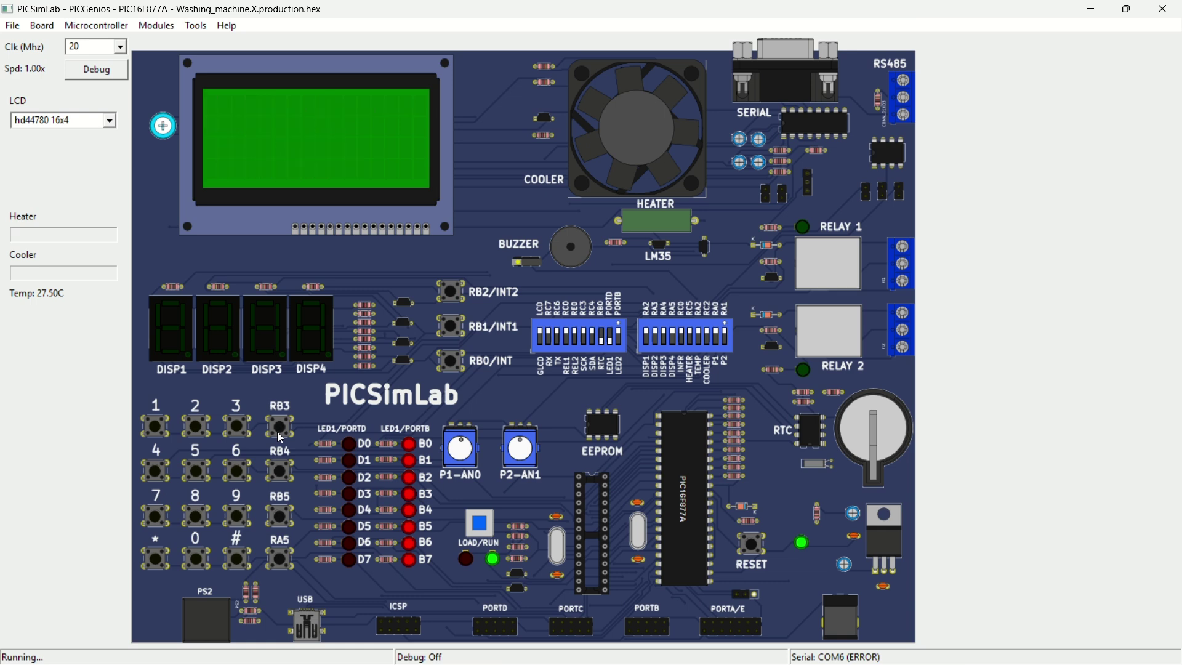
click(278, 432)
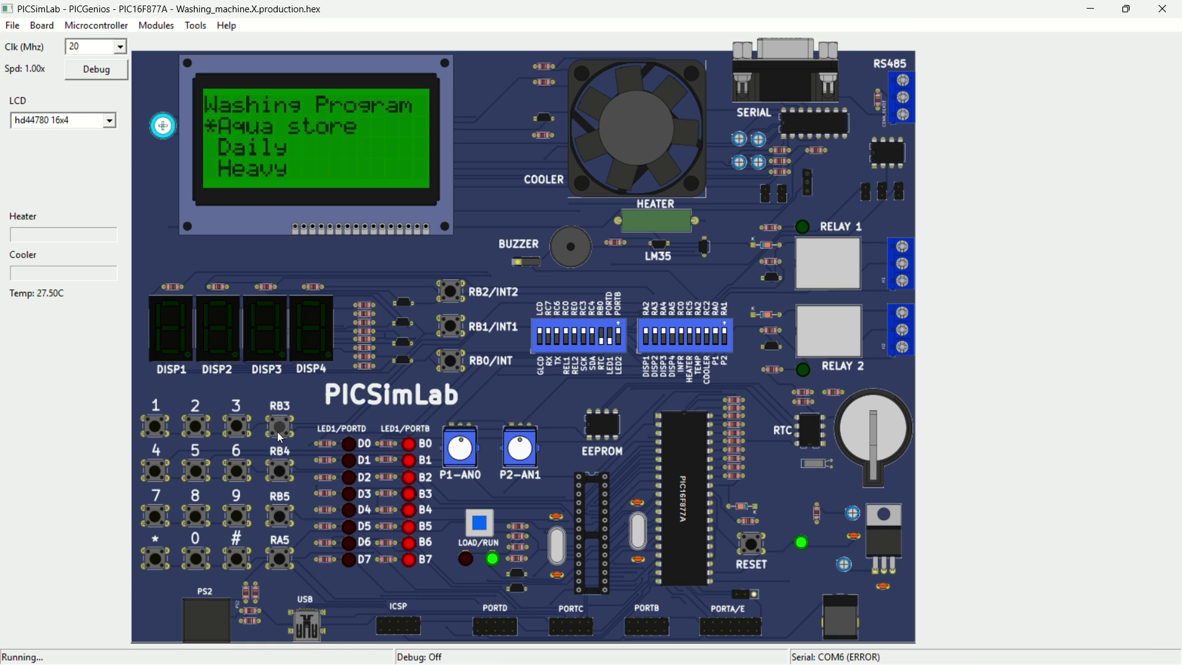
click(277, 432)
click(278, 432)
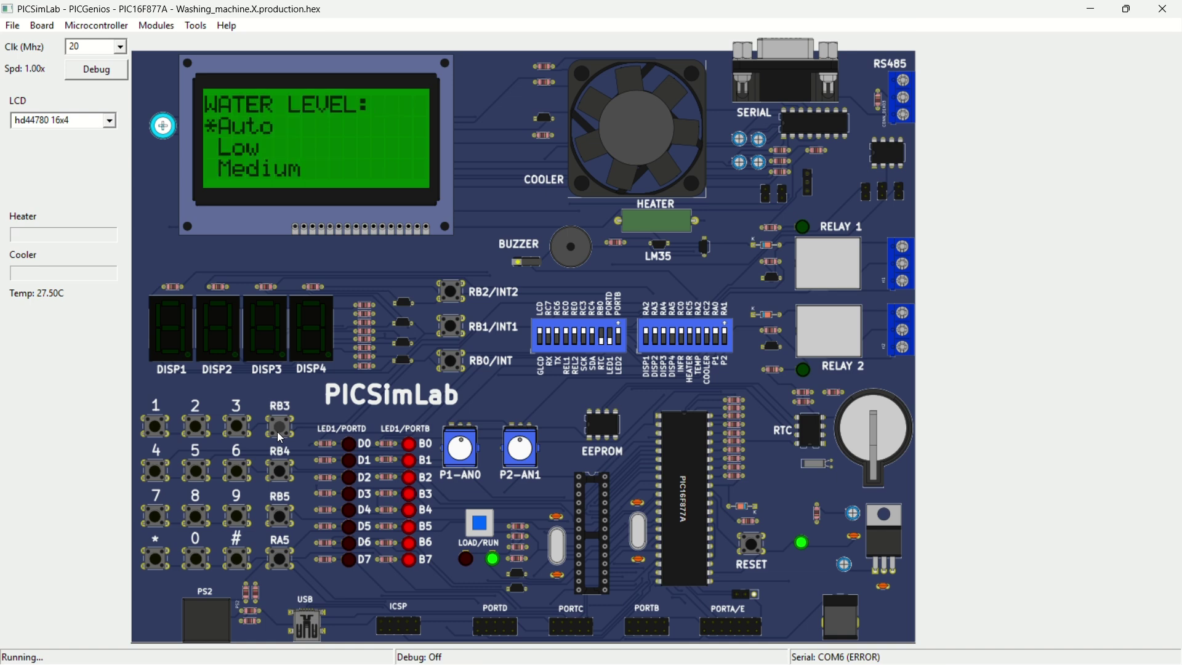
- Cycle through the water levels up to Max, confirm a level, and stop at the start/stop prompt to return to the program list
click(277, 431)
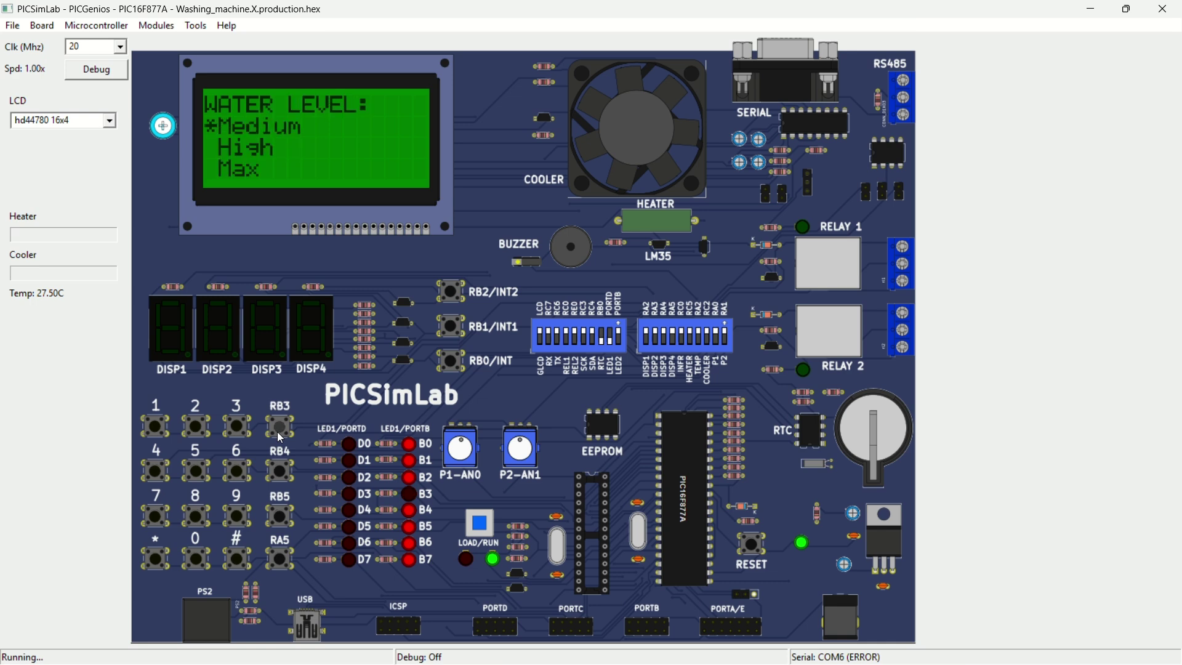
click(277, 431)
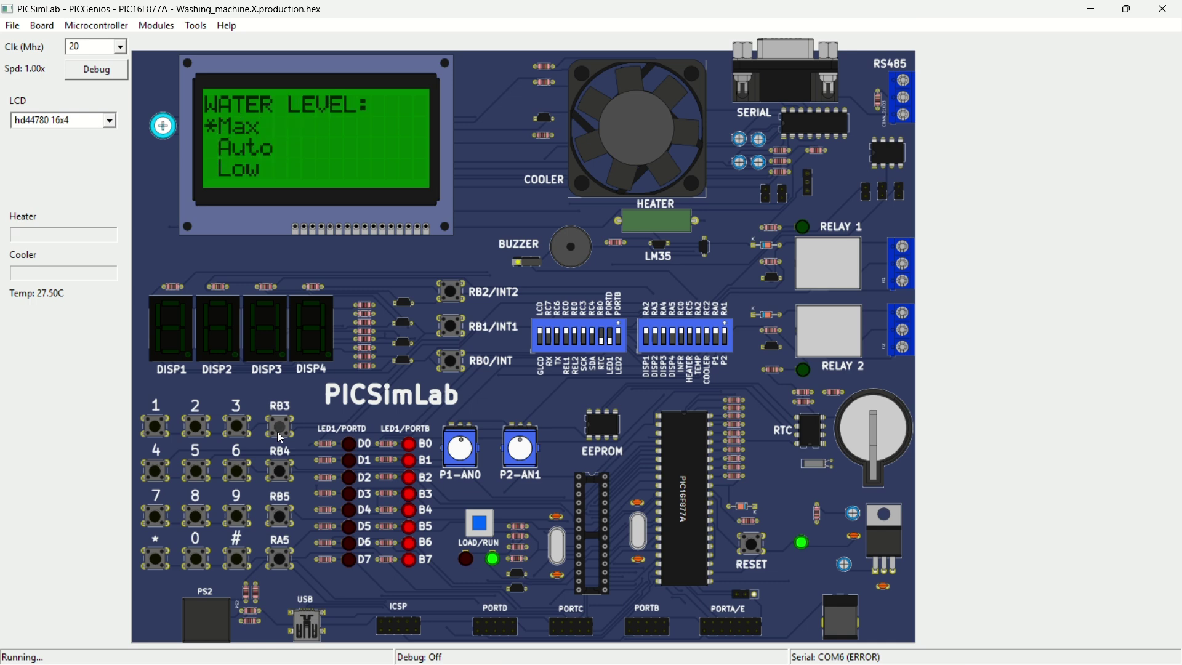
click(277, 431)
click(277, 431)
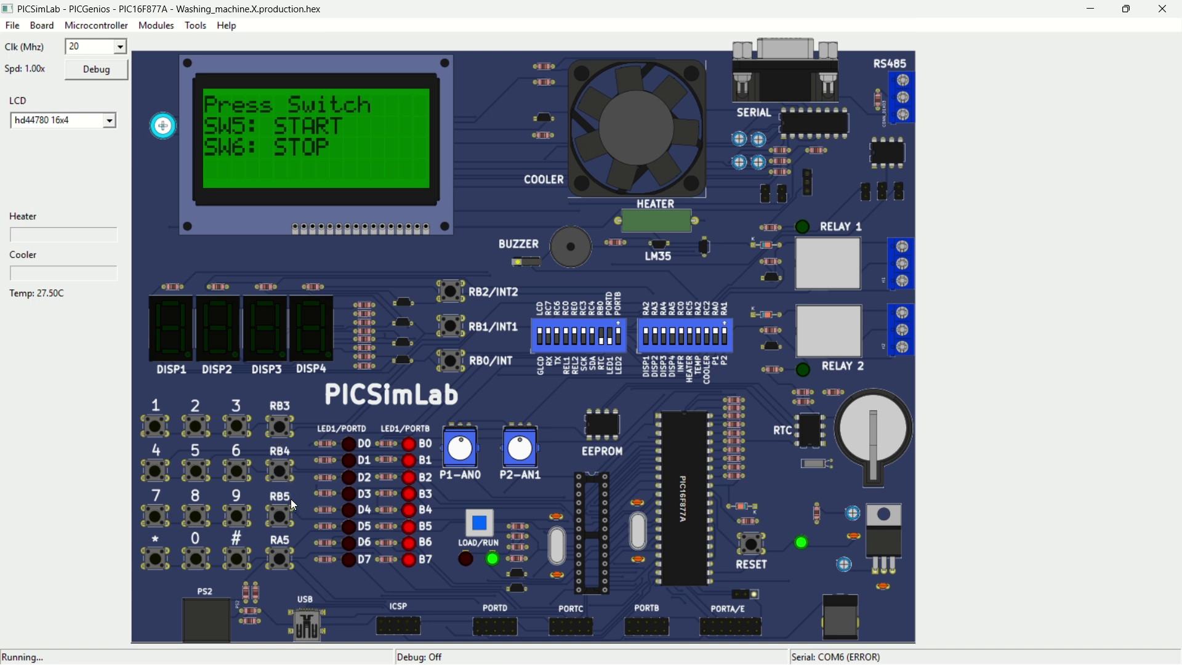
click(283, 516)
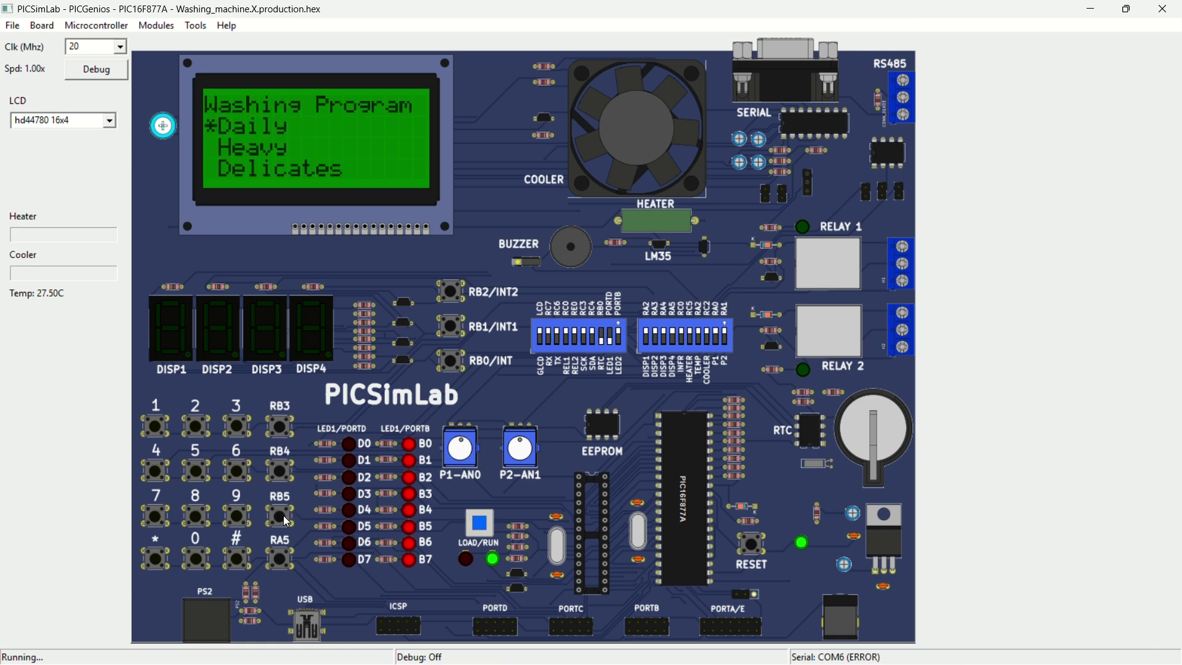
- Confirm the Daily washing program with the Auto water level and start the wash
click(281, 427)
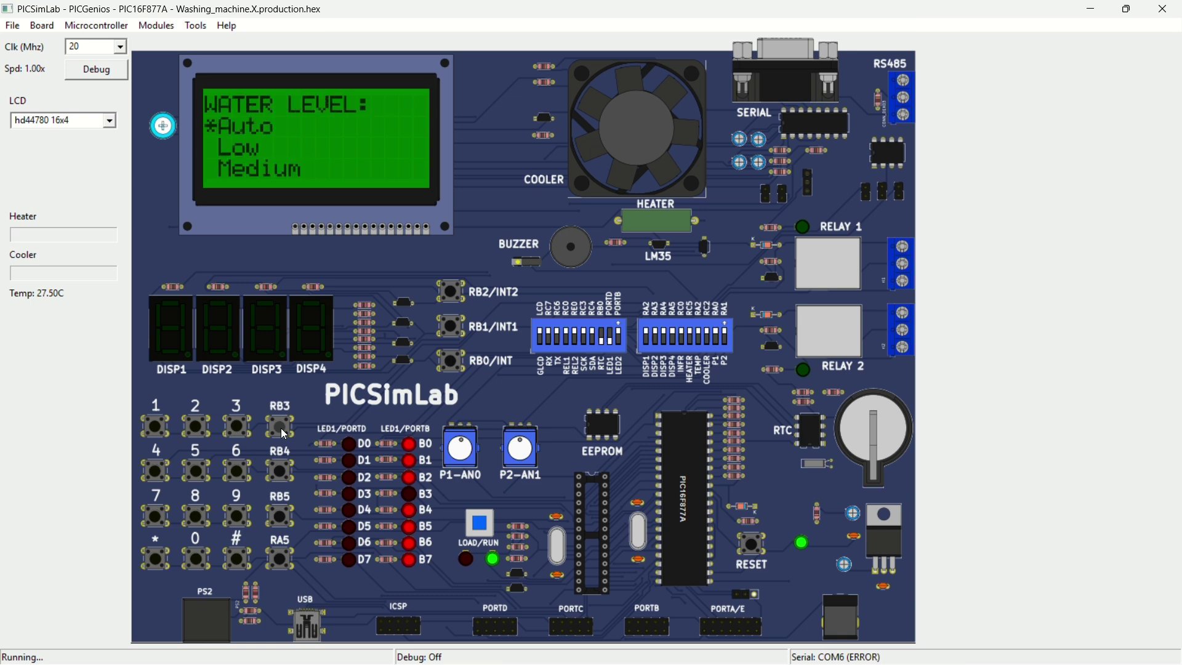
click(281, 427)
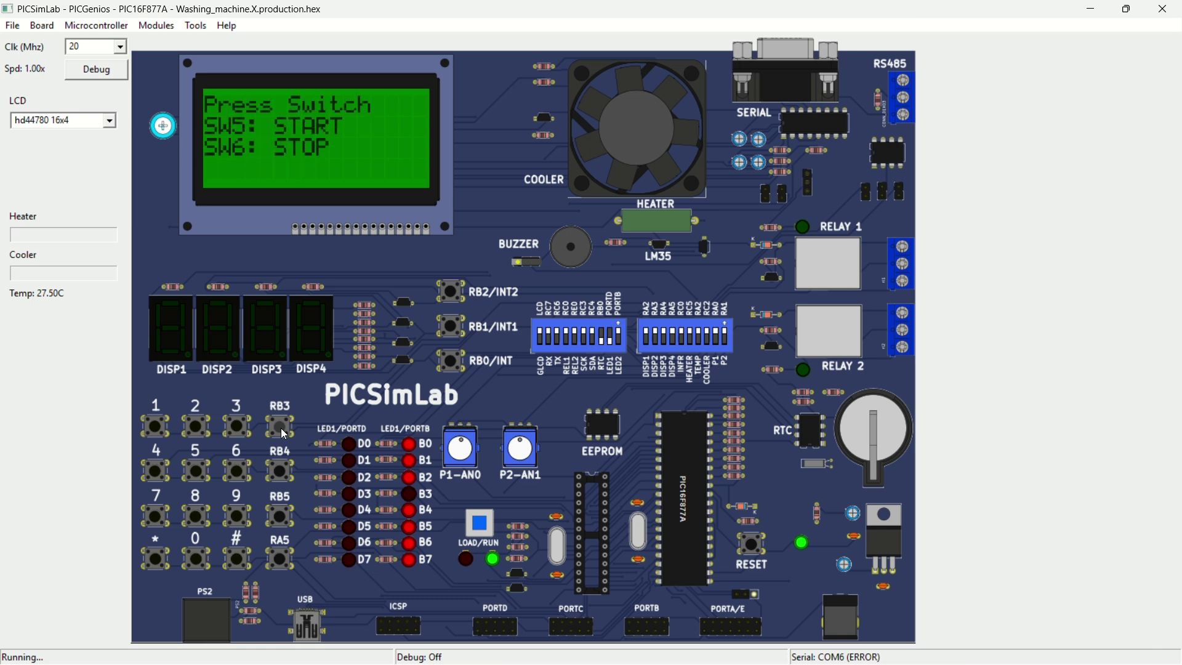
click(279, 468)
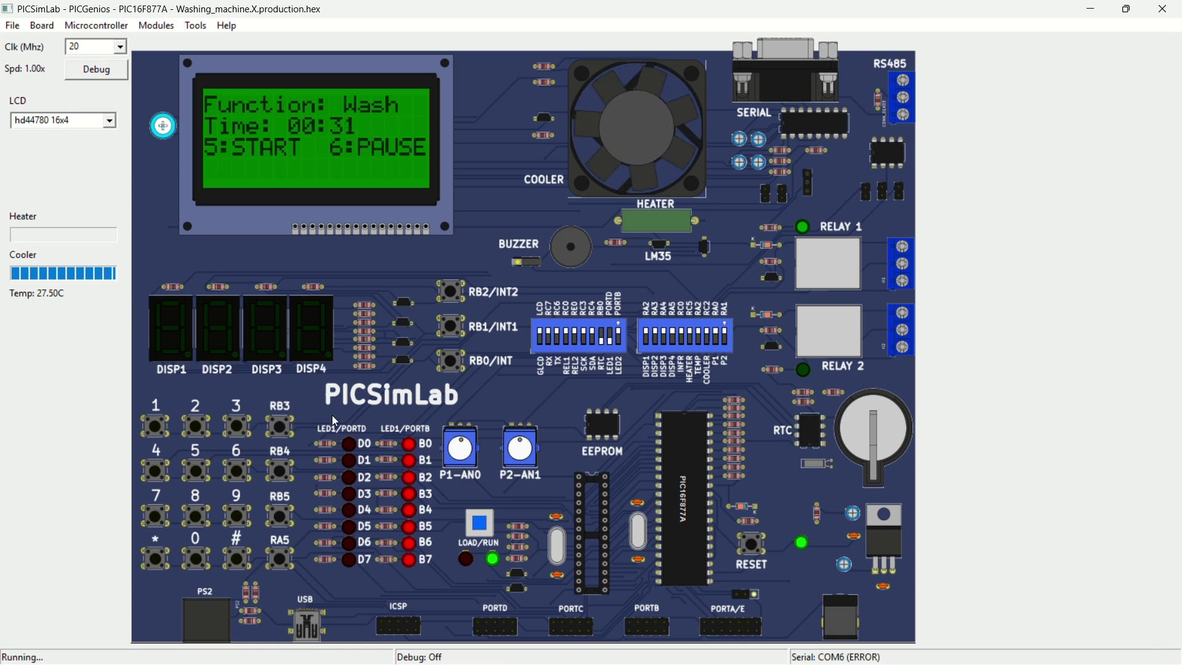
- Pause the running wash and resume it
click(281, 515)
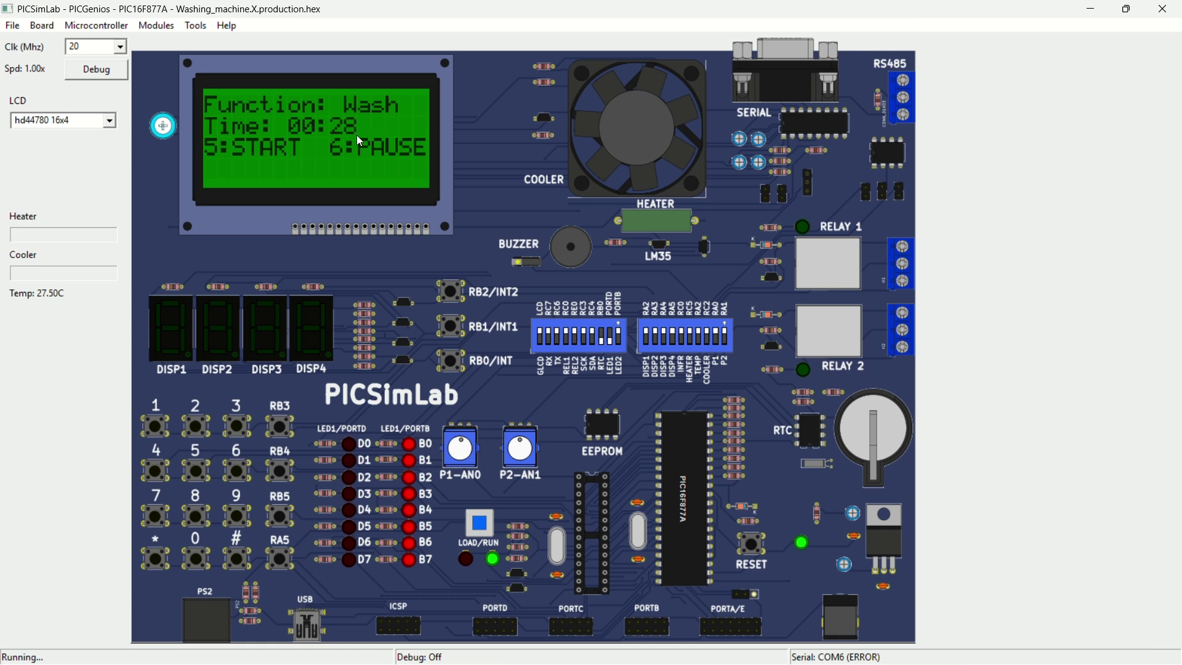
click(282, 466)
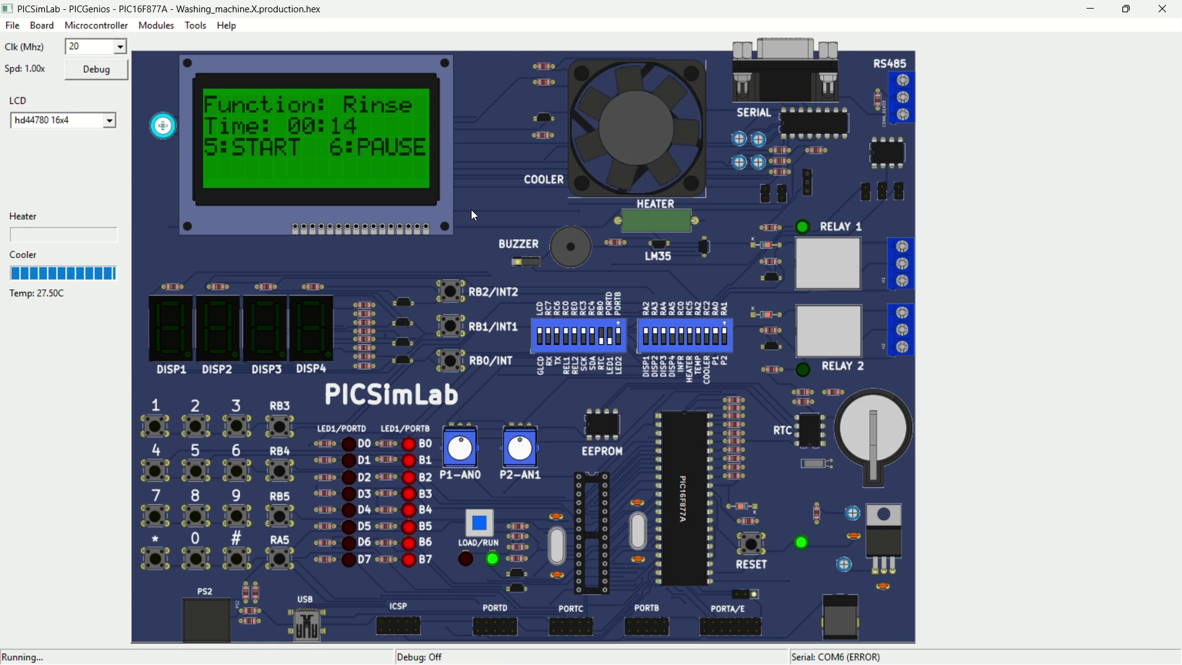
- Simulate opening and closing the door during the cycle with RB0/INT, and reset the board
click(450, 361)
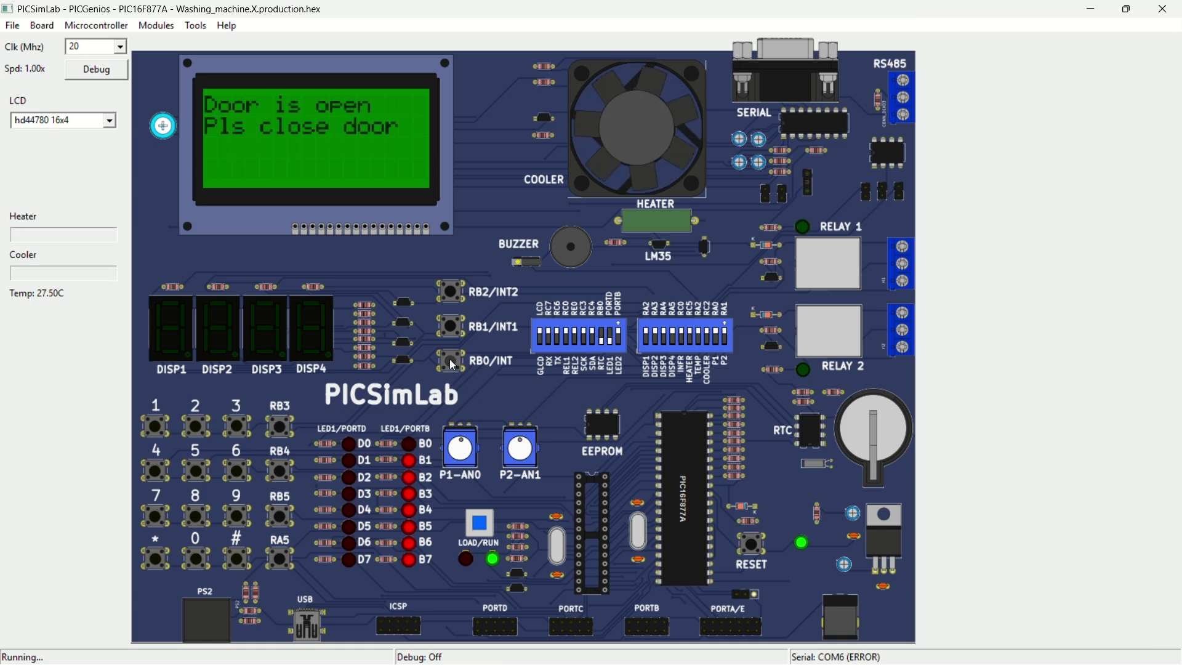
click(450, 361)
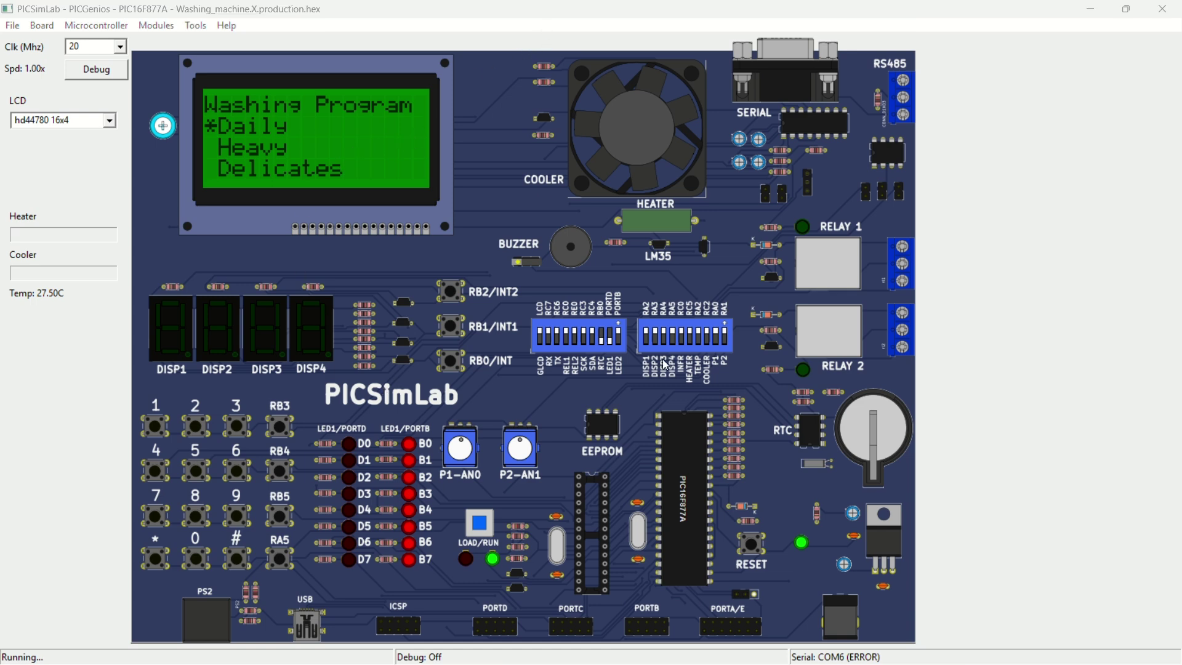
click(753, 543)
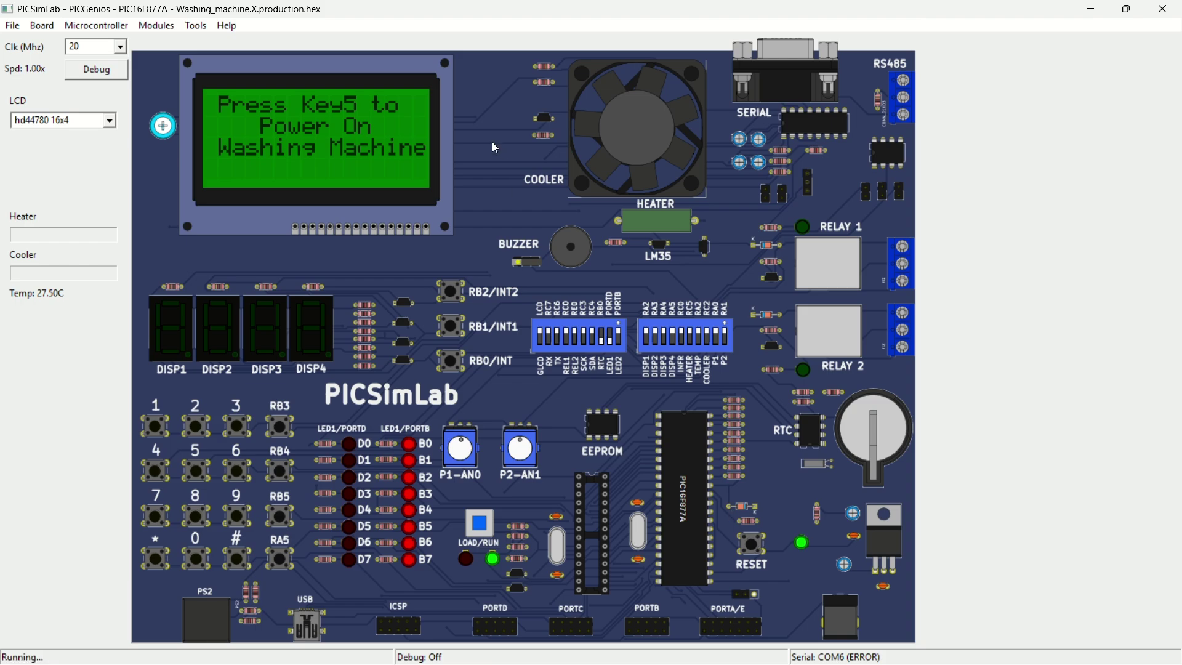